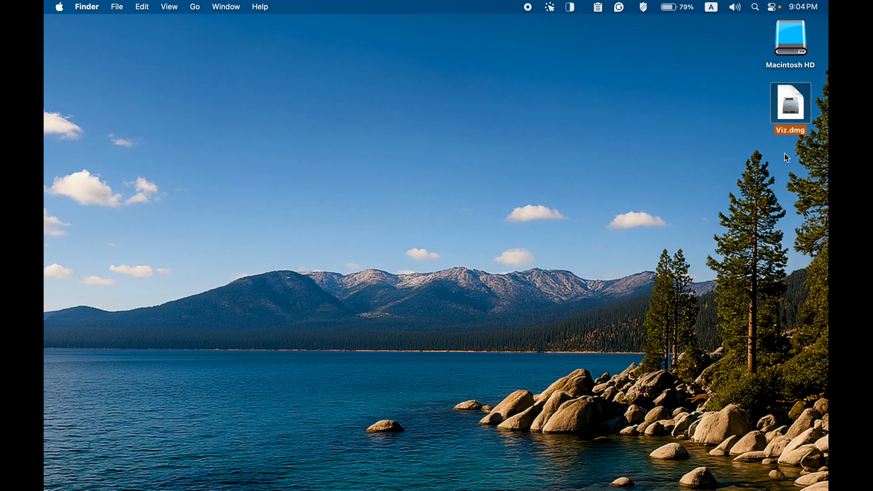
Step: Install Viz from the Viz.dmg disk image into the Applications folder and launch it, approving the downloaded-app warning
{"action": "double_click", "coordinate": [791, 113]}
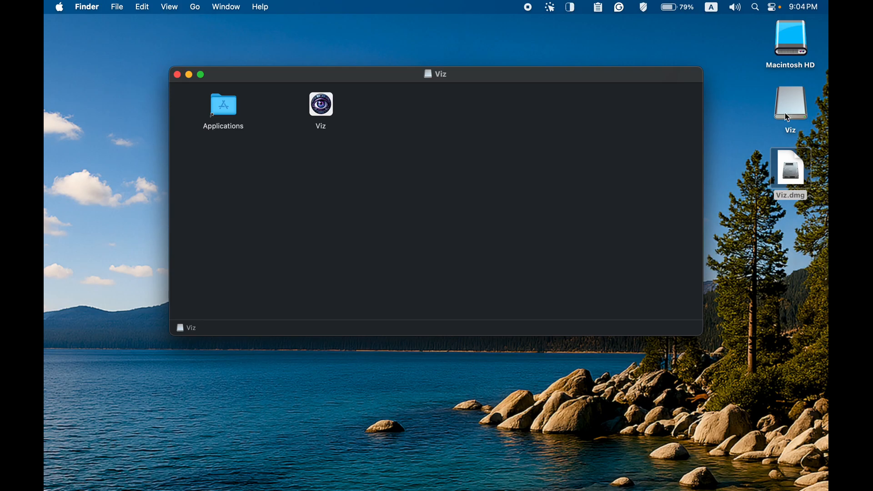
{"action": "left_click_drag", "start_coordinate": [321, 106], "coordinate": [223, 112]}
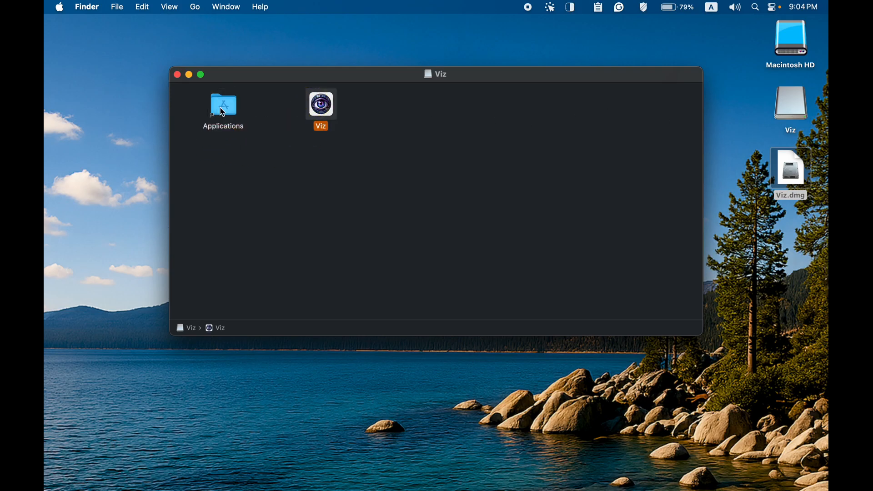
{"action": "left_click", "coordinate": [177, 75]}
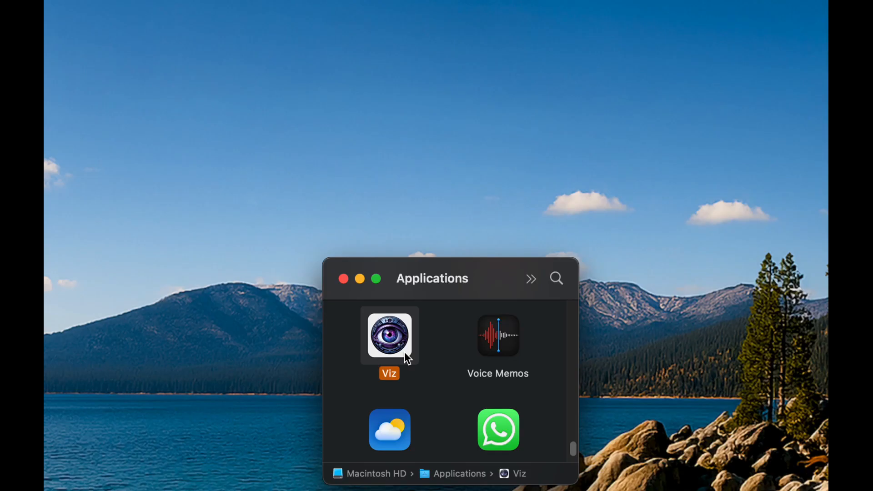
{"action": "double_click", "coordinate": [404, 353]}
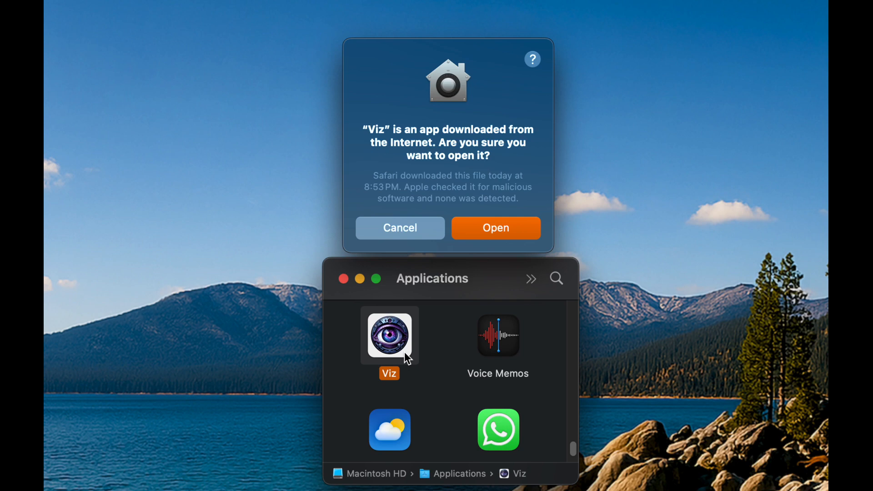
{"action": "left_click", "coordinate": [523, 235]}
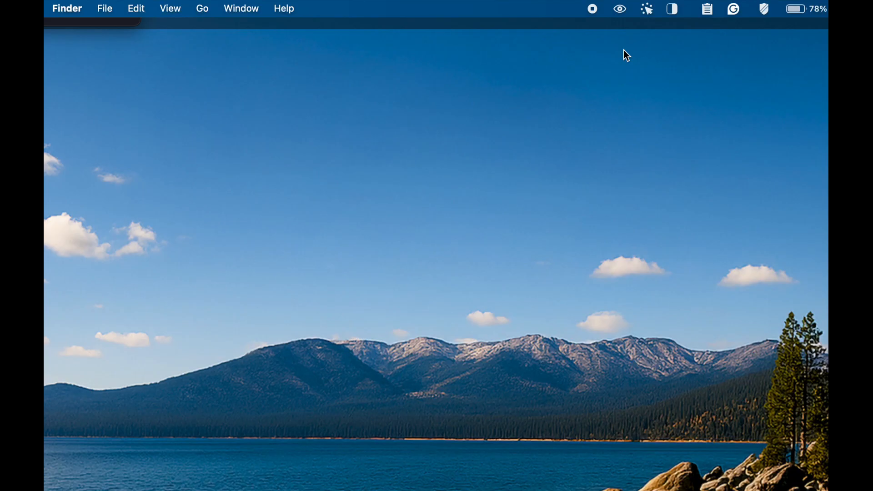
Step: Bring up the Viz settings, review the available OCR languages and keep the language set to All
{"action": "left_click", "coordinate": [619, 9]}
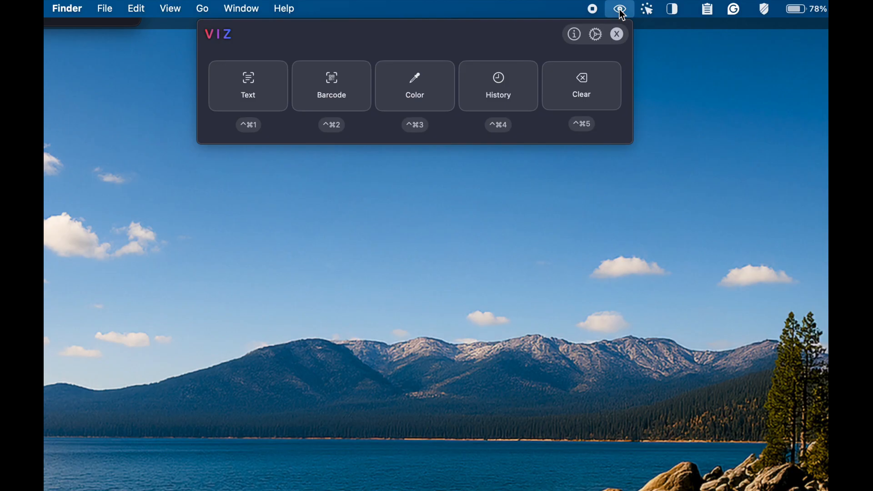
{"action": "left_click", "coordinate": [594, 36]}
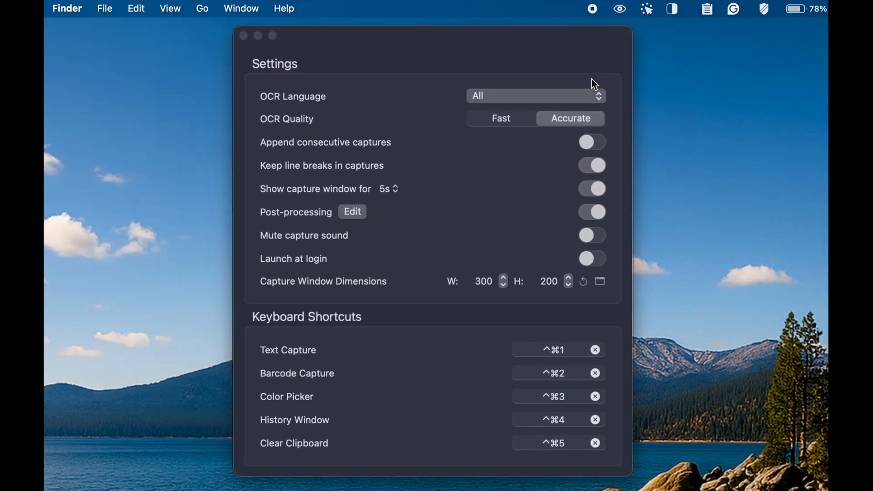
{"action": "left_click", "coordinate": [592, 52]}
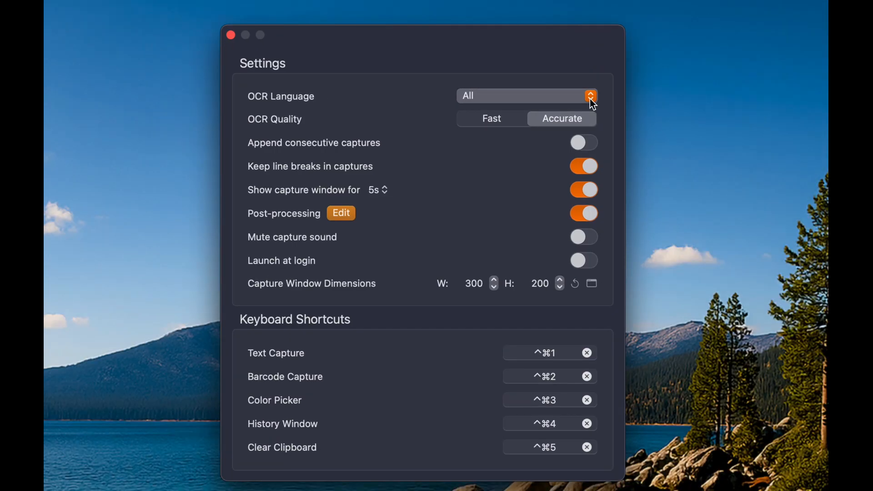
{"action": "left_click", "coordinate": [590, 97]}
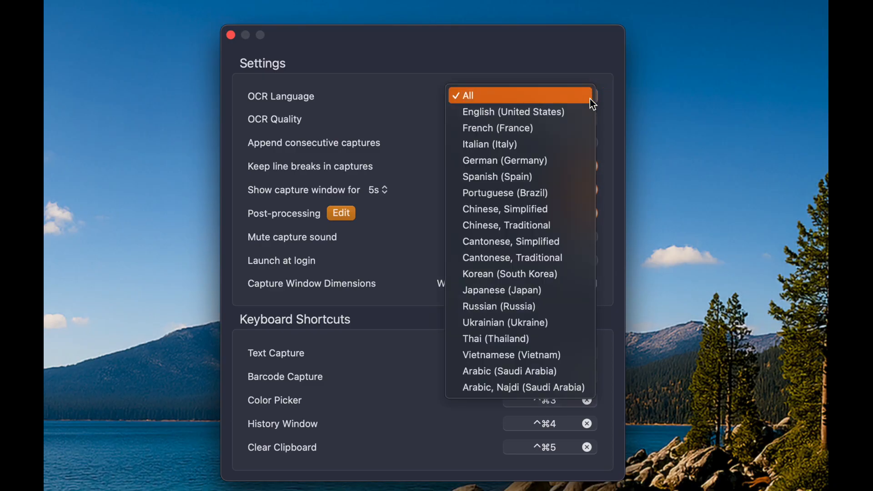
{"action": "left_click", "coordinate": [590, 99]}
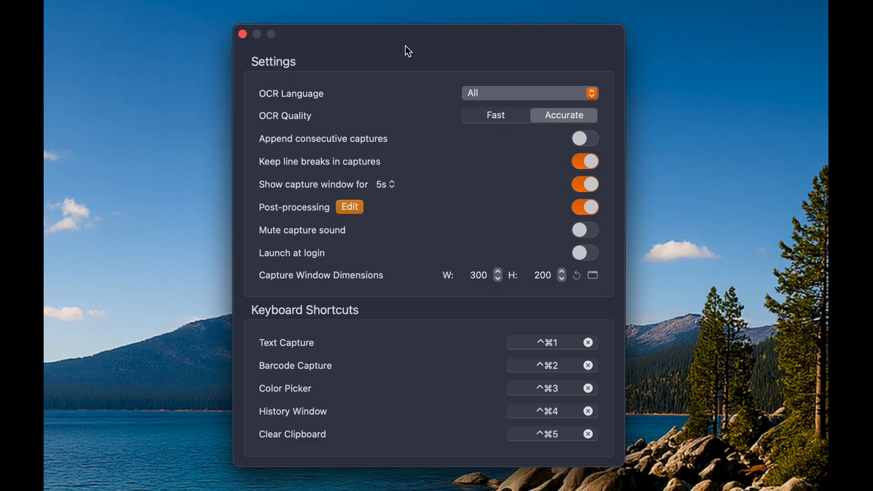
Step: Set the capture window to show for 60s and enable launching Viz at login
{"action": "left_click", "coordinate": [391, 185]}
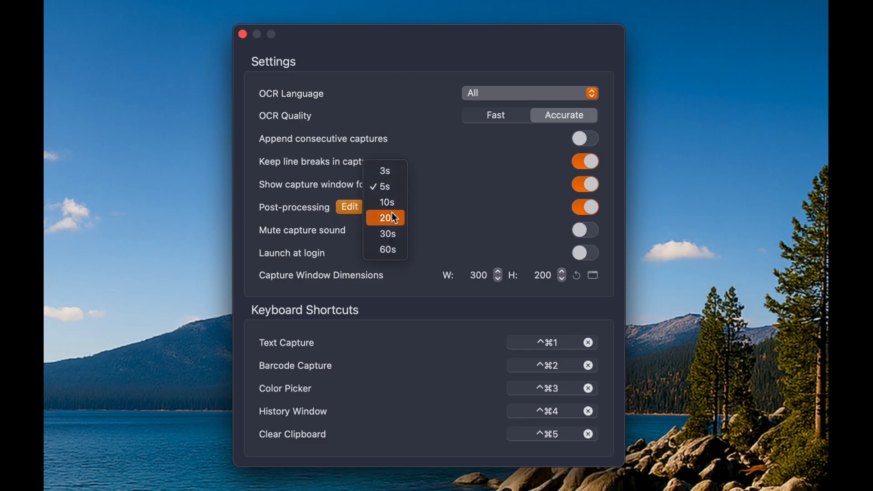
{"action": "left_click", "coordinate": [403, 251]}
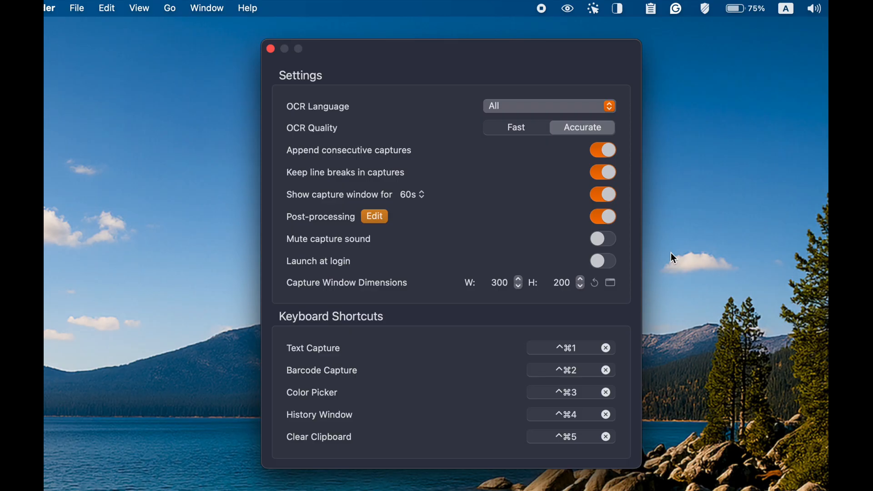
{"action": "left_click", "coordinate": [610, 262]}
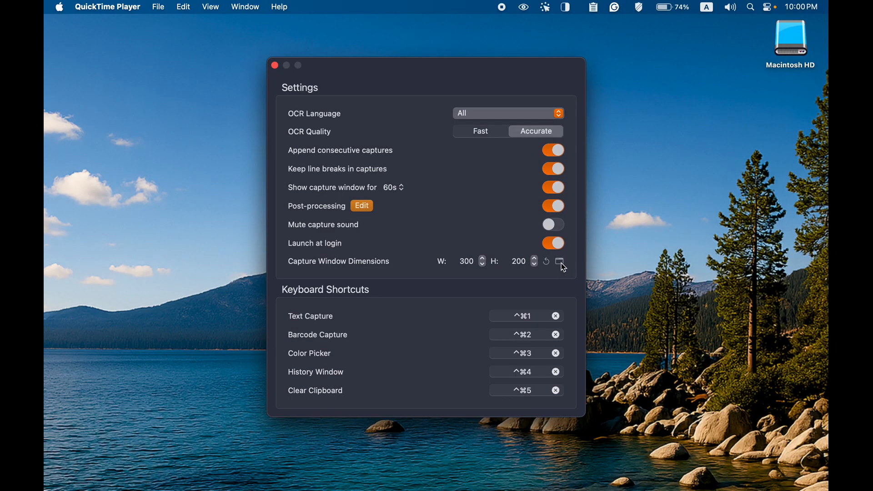
Step: Preview the capture window, set its width to 460, and reopen the preview to check the new size
{"action": "left_click", "coordinate": [562, 264]}
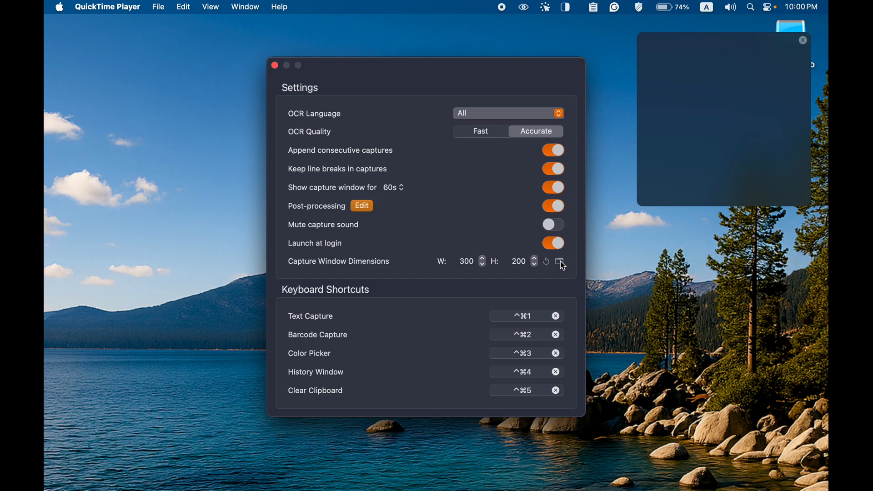
{"action": "left_click", "coordinate": [483, 258]}
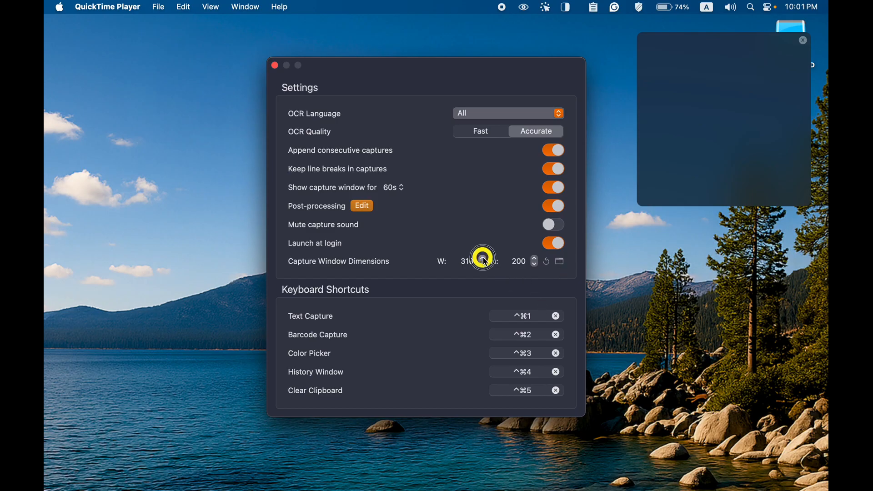
{"action": "double_click", "coordinate": [483, 258]}
{"action": "left_click", "coordinate": [484, 258]}
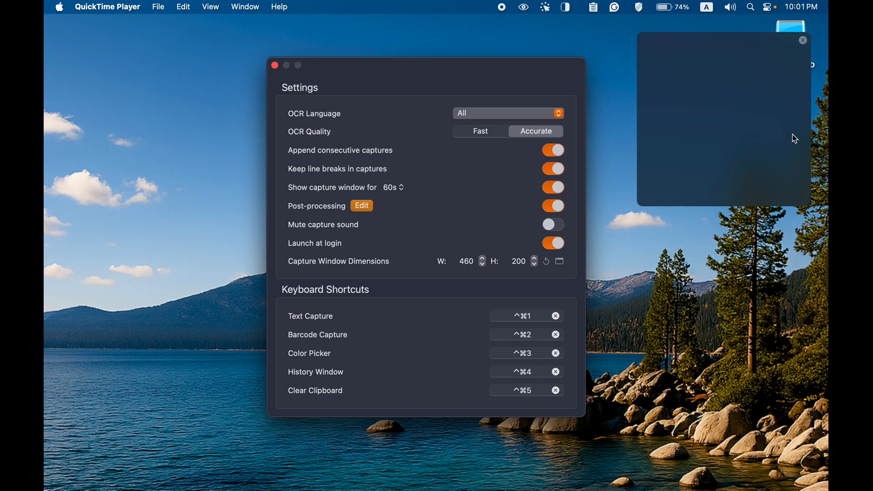
{"action": "left_click", "coordinate": [803, 40]}
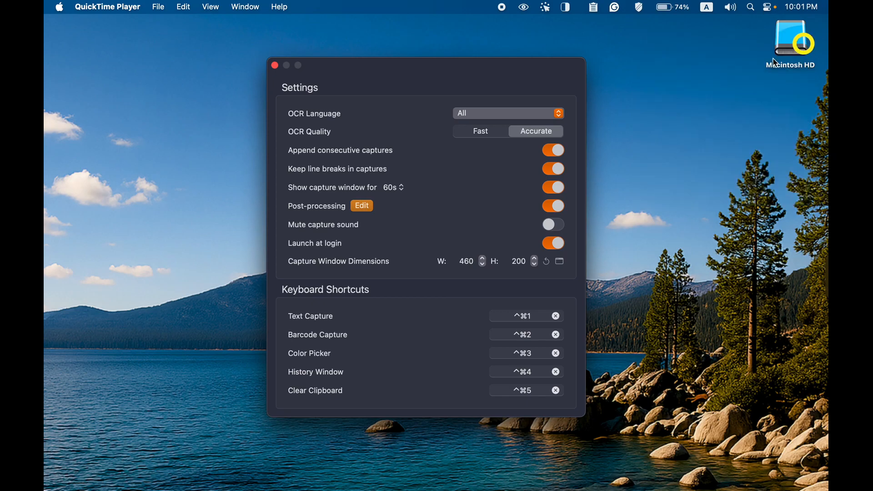
{"action": "left_click", "coordinate": [562, 264]}
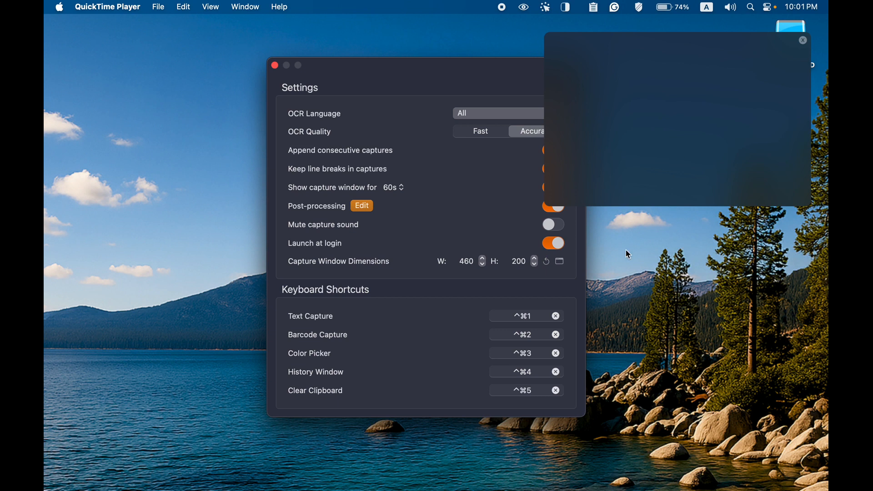
Step: Reset the capture window dimensions to their defaults and toggle the window preview
{"action": "left_click", "coordinate": [551, 269]}
{"action": "left_click", "coordinate": [547, 263]}
{"action": "left_click", "coordinate": [561, 264]}
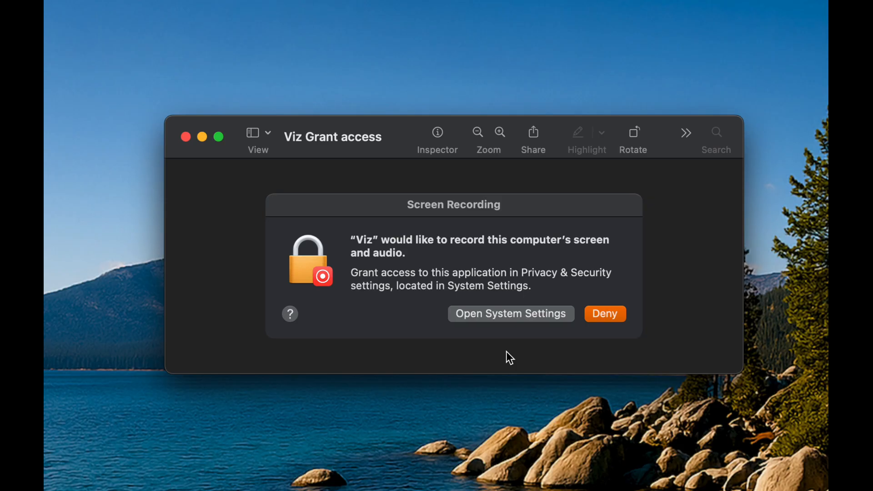
Step: Switch to System Settings and allow Viz under Screen & System Audio Recording in Privacy & Security
{"action": "left_click", "coordinate": [503, 313]}
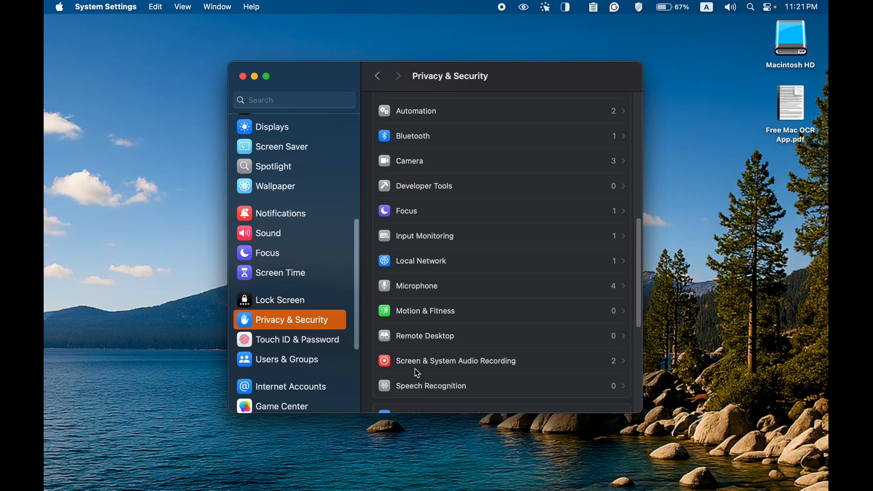
{"action": "left_click", "coordinate": [599, 367]}
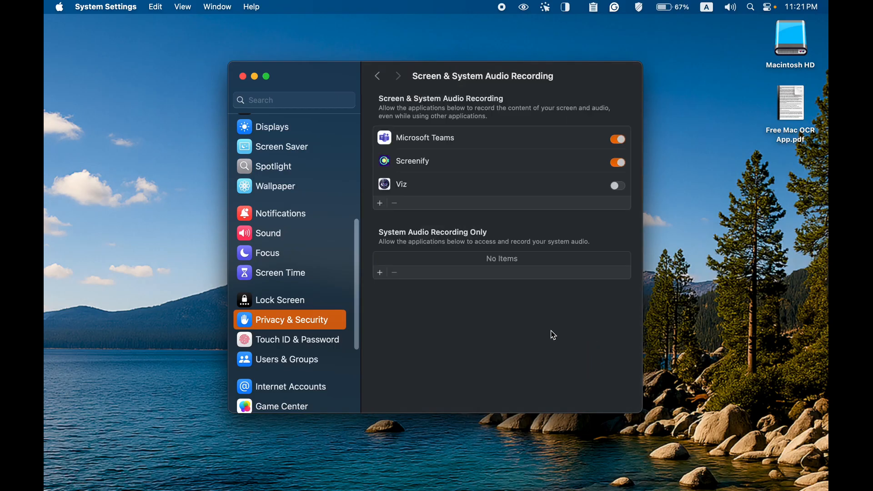
{"action": "left_click", "coordinate": [627, 193]}
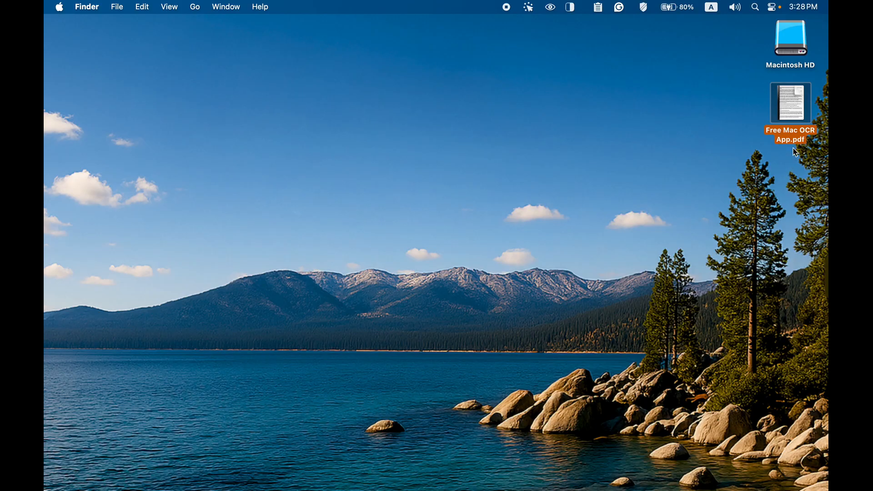
Step: Open the desktop file Free Mac OCR App.pdf with Preview
{"action": "right_click", "coordinate": [791, 106]}
{"action": "mouse_move", "coordinate": [776, 134]}
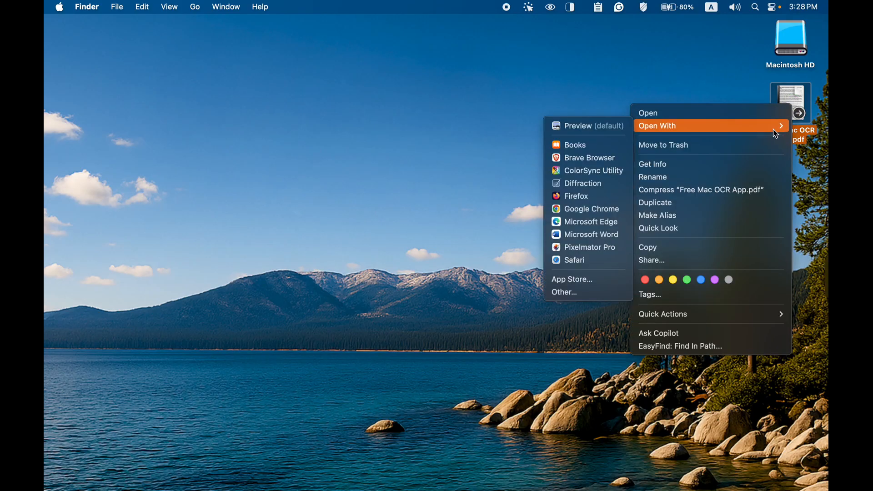
{"action": "left_click", "coordinate": [563, 124]}
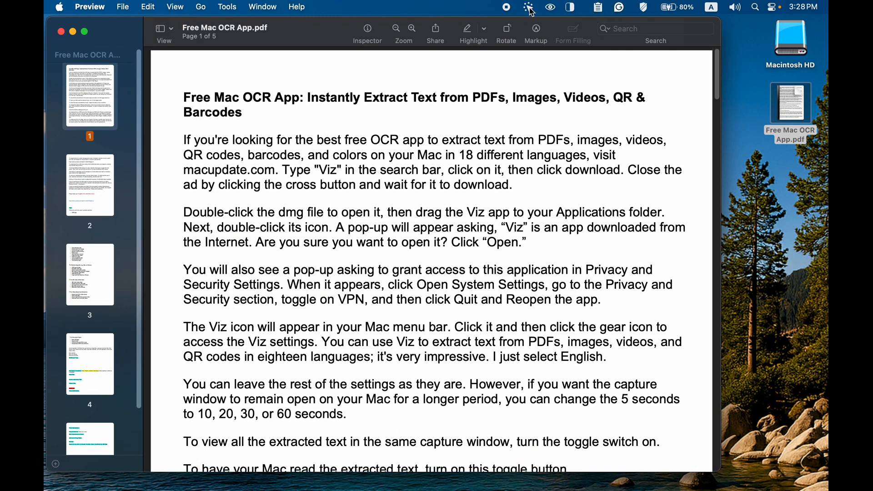
Step: Capture the PDF's title and first two paragraphs with Viz text recognition, and read through the extracted text
{"action": "left_click", "coordinate": [550, 8]}
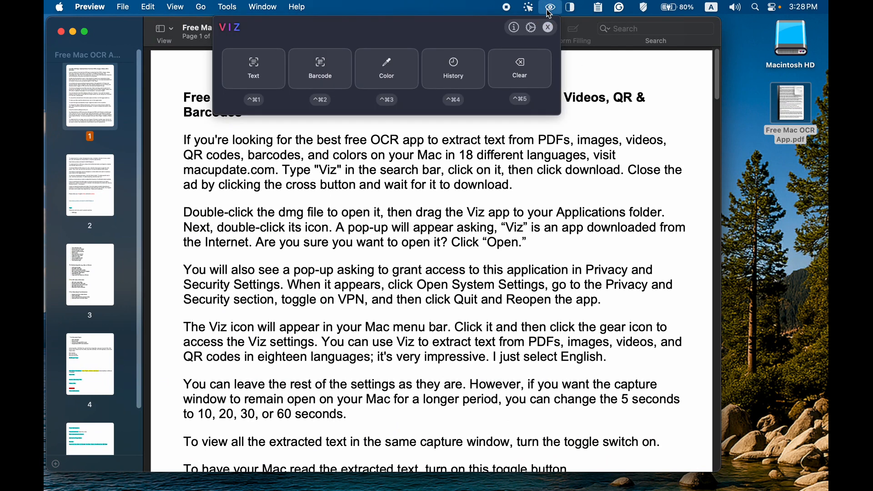
{"action": "left_click", "coordinate": [253, 66]}
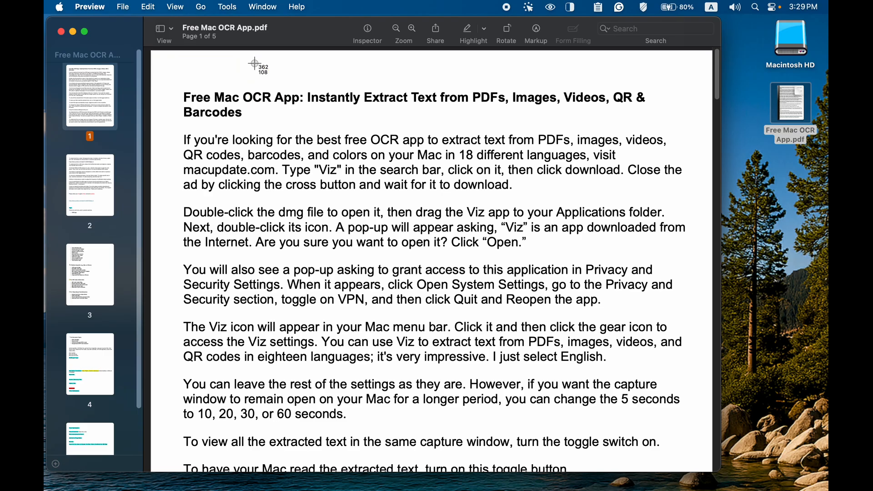
{"action": "left_click_drag", "start_coordinate": [177, 87], "coordinate": [693, 262]}
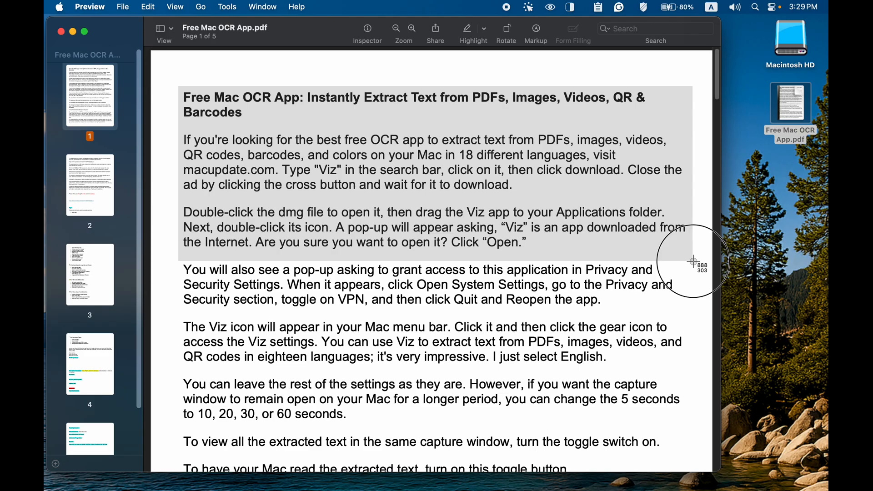
{"action": "left_click_drag", "start_coordinate": [693, 261], "coordinate": [693, 262]}
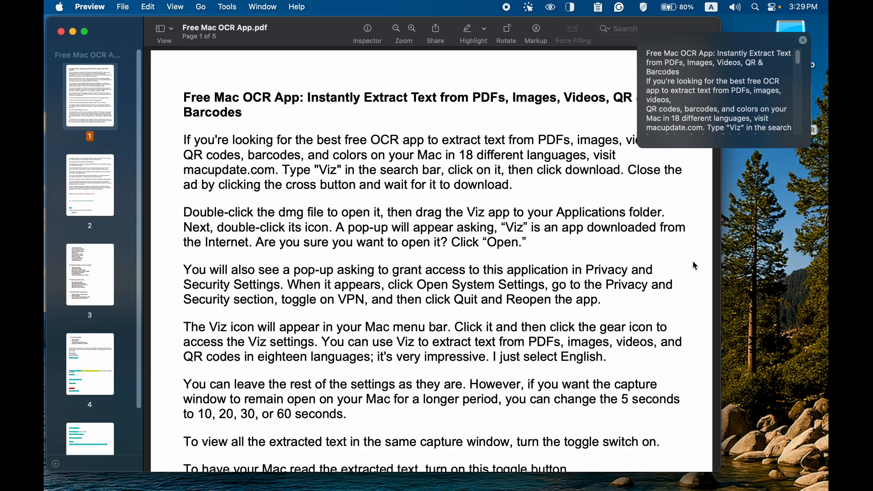
{"action": "left_click_drag", "start_coordinate": [797, 59], "coordinate": [788, 129]}
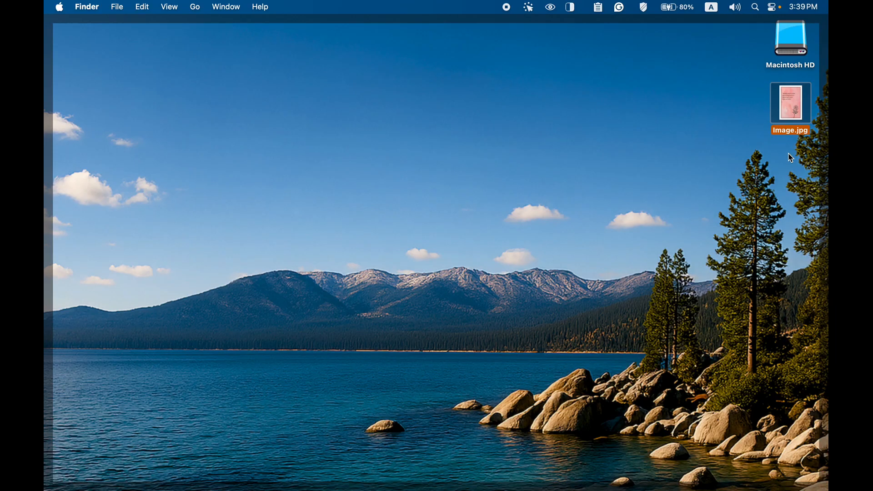
Step: Open the desktop picture Image.jpg with Preview
{"action": "right_click", "coordinate": [787, 99]}
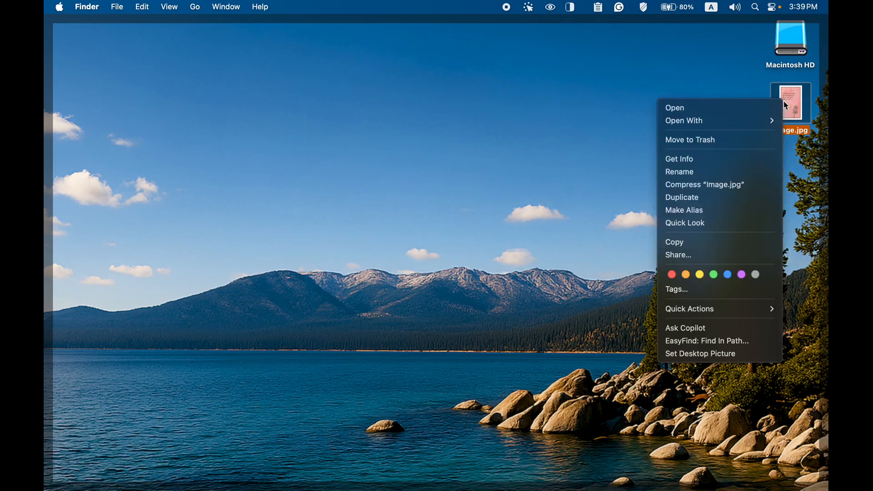
{"action": "mouse_move", "coordinate": [769, 120]}
{"action": "left_click", "coordinate": [641, 121]}
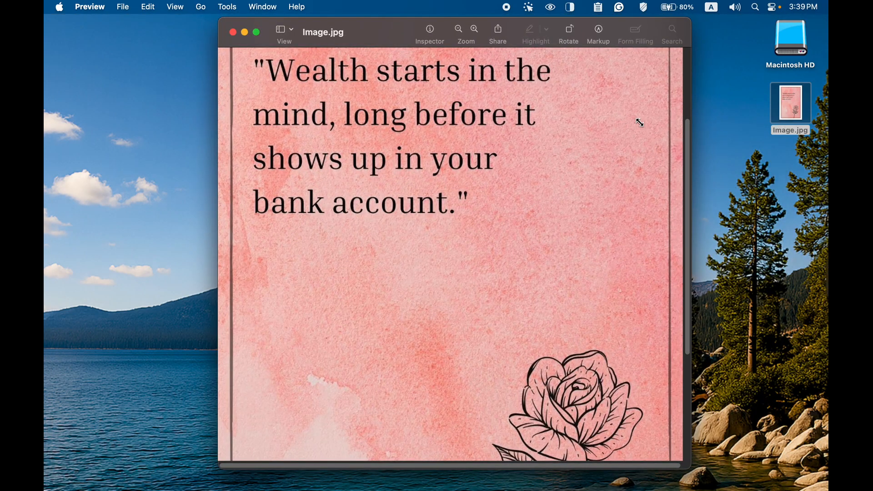
Step: Capture the whole four-line wealth quote in the image with Viz text recognition
{"action": "left_click", "coordinate": [551, 8]}
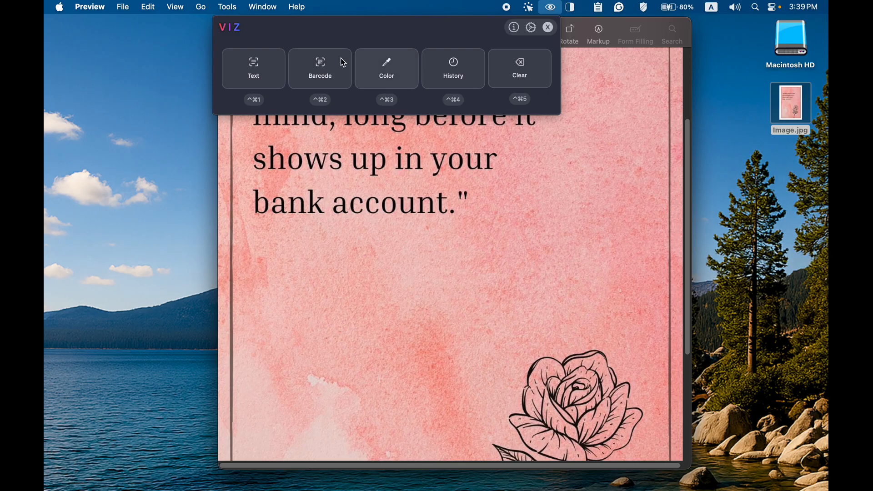
{"action": "left_click", "coordinate": [268, 73]}
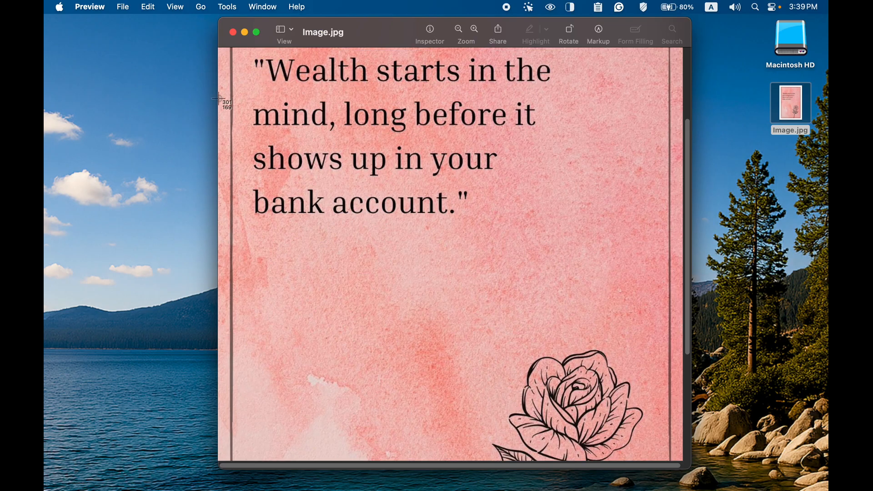
{"action": "left_click_drag", "start_coordinate": [245, 51], "coordinate": [586, 234]}
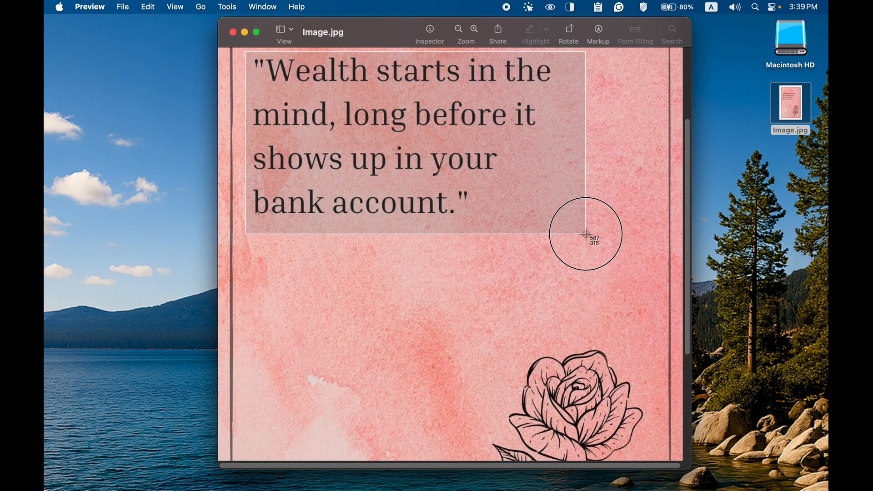
{"action": "left_click_drag", "start_coordinate": [586, 234], "coordinate": [586, 234]}
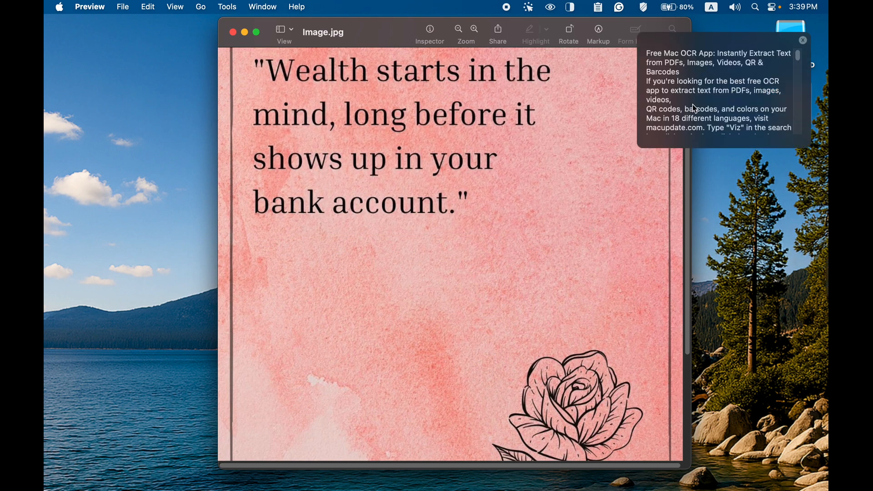
Step: Read through the accumulated extracted text to its end, where the wealth quote from the image was added
{"action": "left_click_drag", "start_coordinate": [797, 56], "coordinate": [794, 141]}
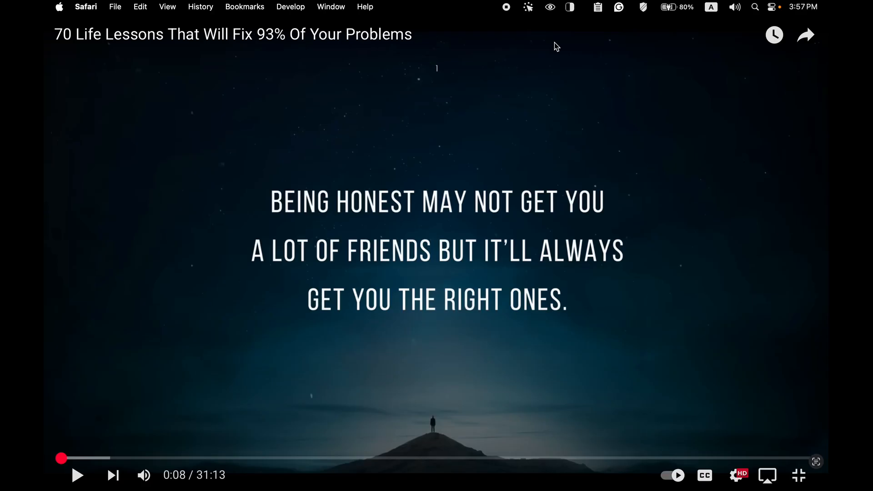
Step: Capture the three-line honesty quote from the paused YouTube video with Viz text recognition, and read through the extracted text
{"action": "left_click", "coordinate": [550, 7]}
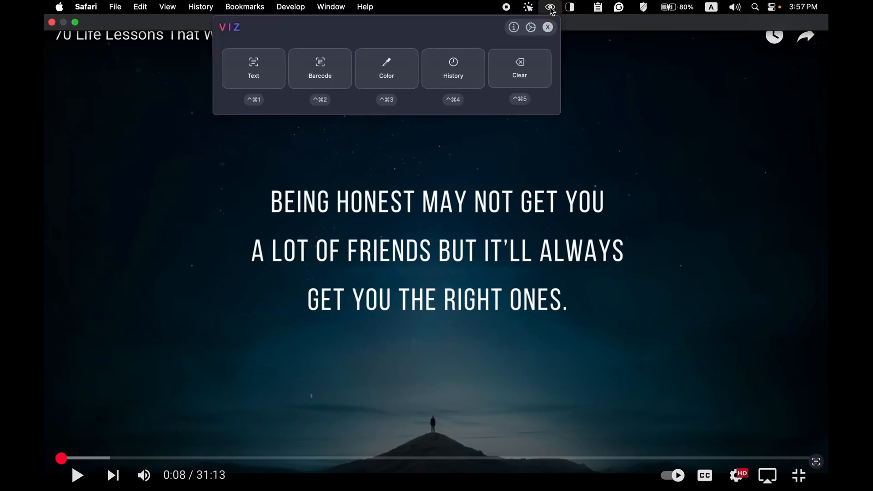
{"action": "left_click", "coordinate": [252, 66]}
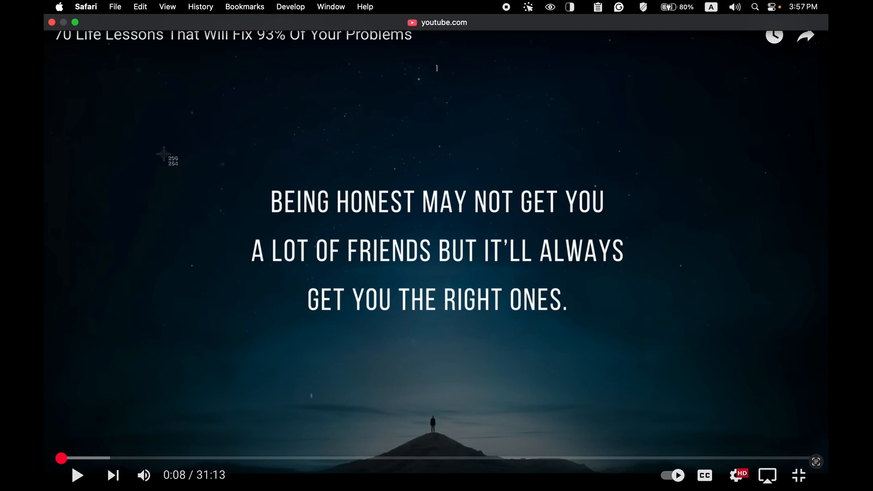
{"action": "left_click_drag", "start_coordinate": [220, 169], "coordinate": [632, 335]}
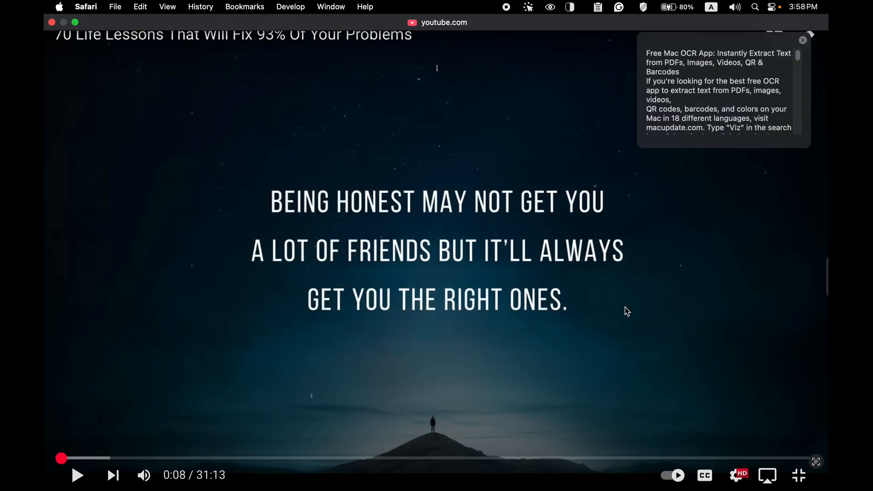
{"action": "left_click_drag", "start_coordinate": [797, 55], "coordinate": [801, 204]}
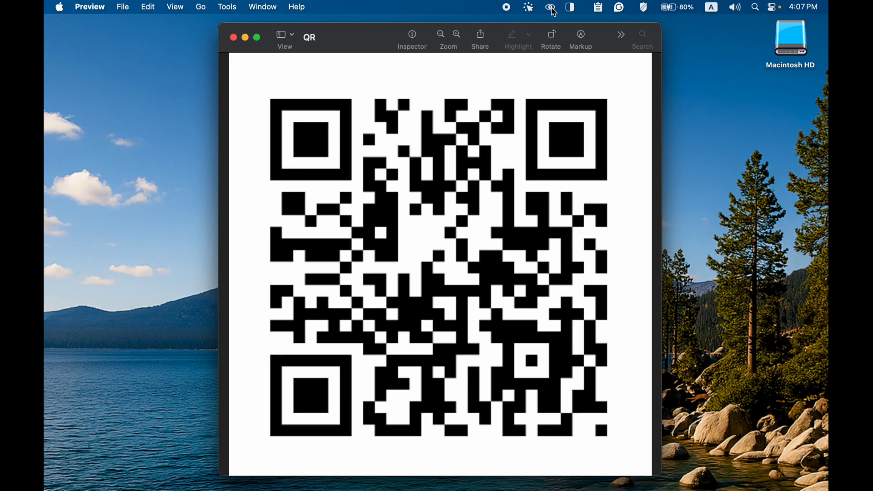
Step: Capture the whole QR code in the Preview image with Viz barcode recognition, and read through the extracted text
{"action": "left_click", "coordinate": [553, 11]}
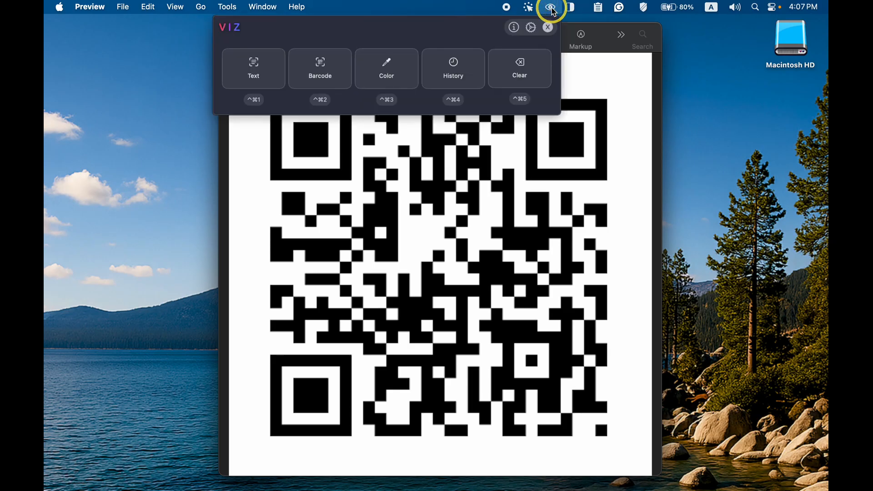
{"action": "left_click", "coordinate": [337, 76]}
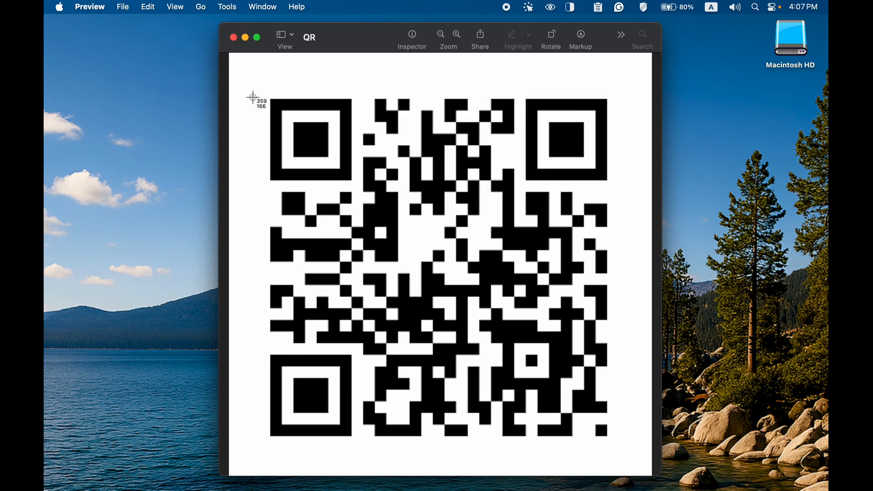
{"action": "left_click_drag", "start_coordinate": [257, 81], "coordinate": [630, 460]}
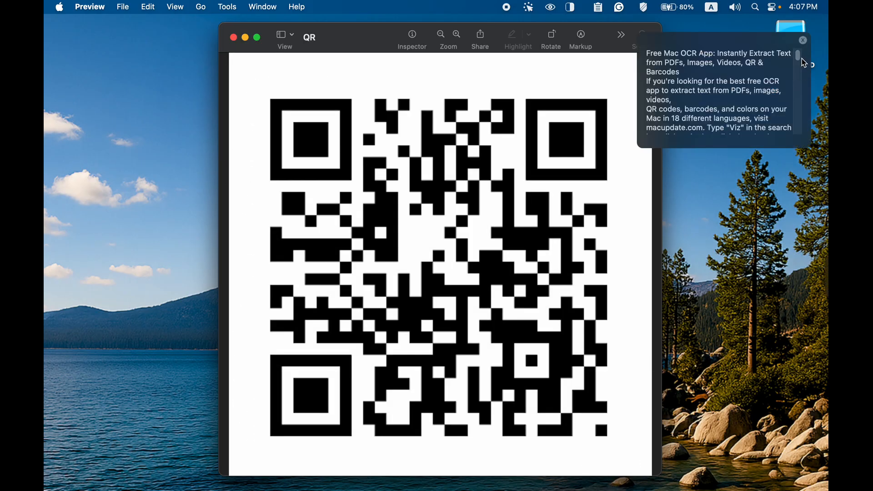
{"action": "left_click_drag", "start_coordinate": [800, 59], "coordinate": [809, 152]}
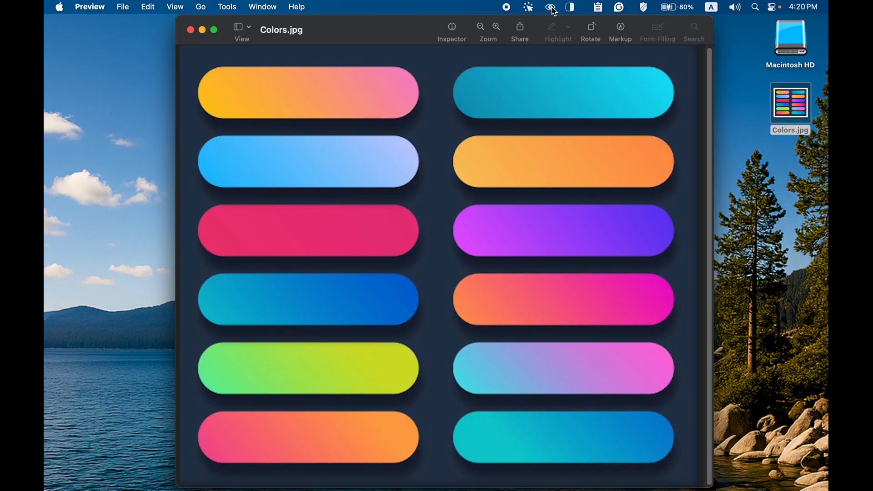
Step: Sample the light blue in the middle of the second left-hand bar in Colors.jpg with the Viz color picker
{"action": "left_click", "coordinate": [554, 12]}
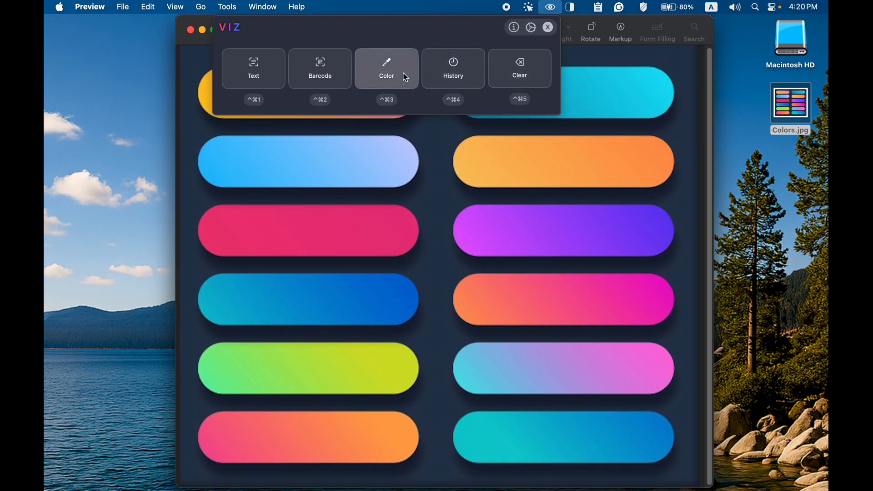
{"action": "left_click", "coordinate": [384, 63]}
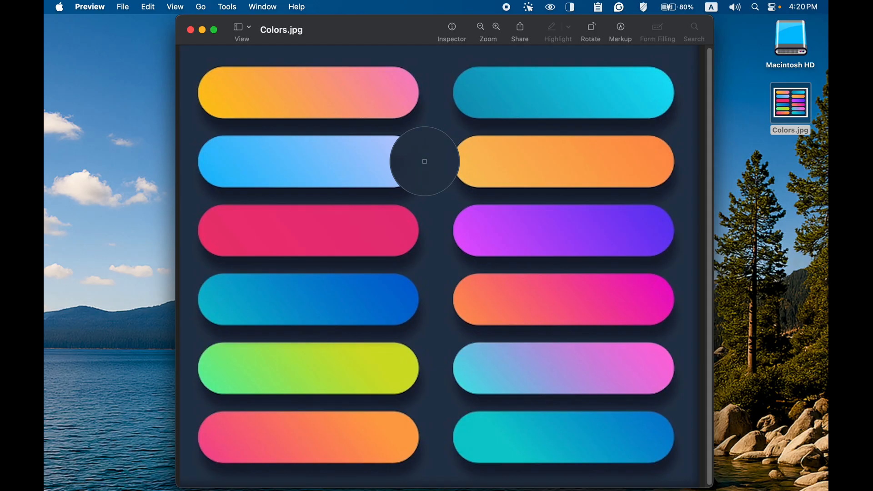
{"action": "left_click", "coordinate": [300, 164]}
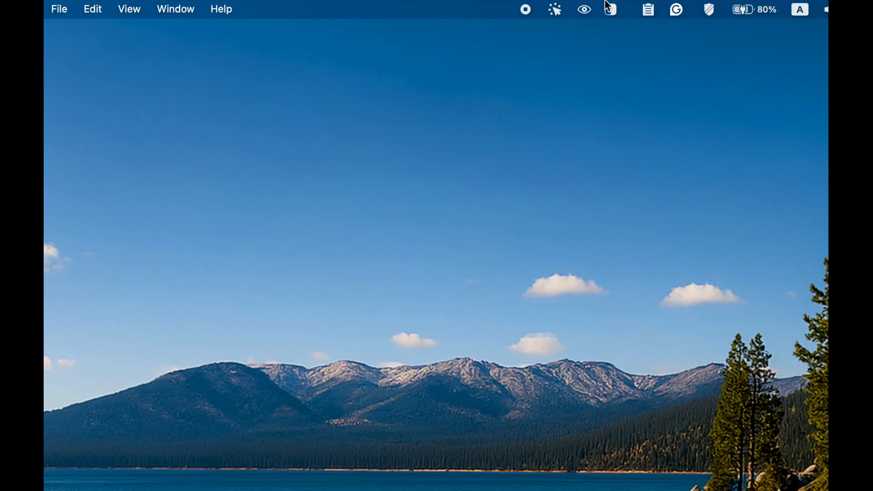
Step: Delete the pink #E7307B color and the wealth quote from the Viz capture history, and clear all remaining entries
{"action": "left_click", "coordinate": [585, 9]}
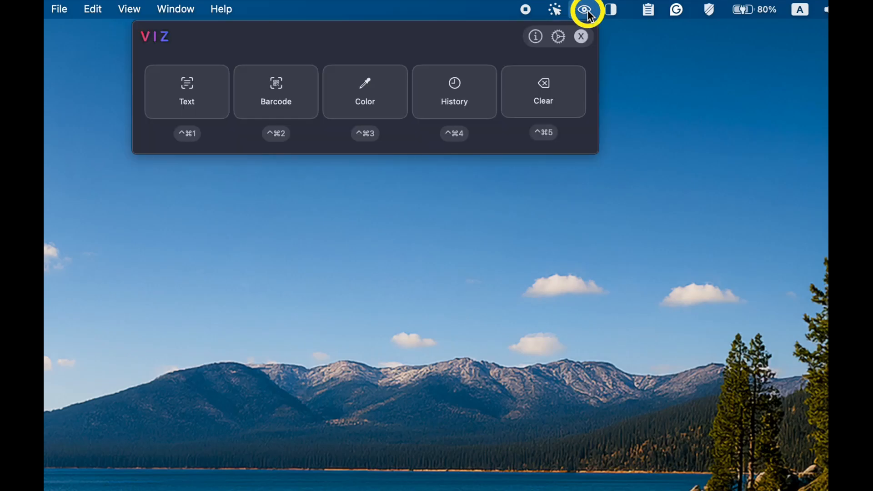
{"action": "left_click", "coordinate": [462, 102]}
{"action": "left_click_drag", "start_coordinate": [493, 80], "coordinate": [526, 39]}
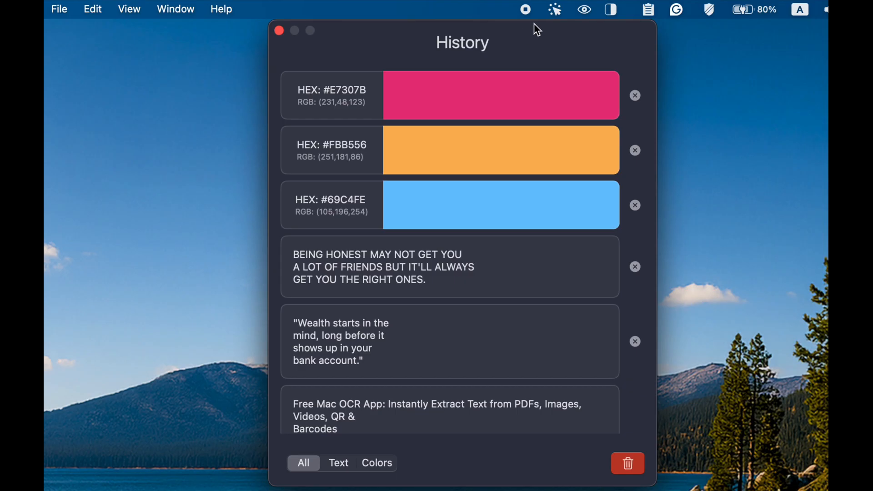
{"action": "left_click", "coordinate": [636, 96]}
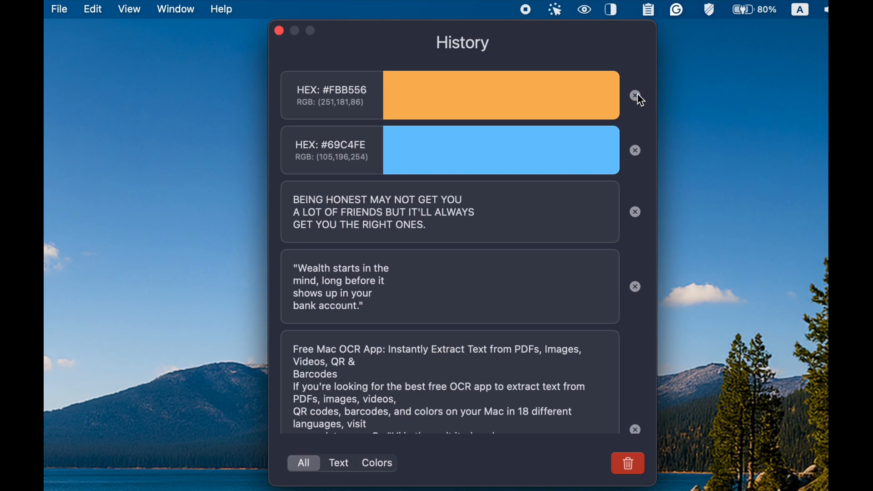
{"action": "left_click", "coordinate": [636, 286]}
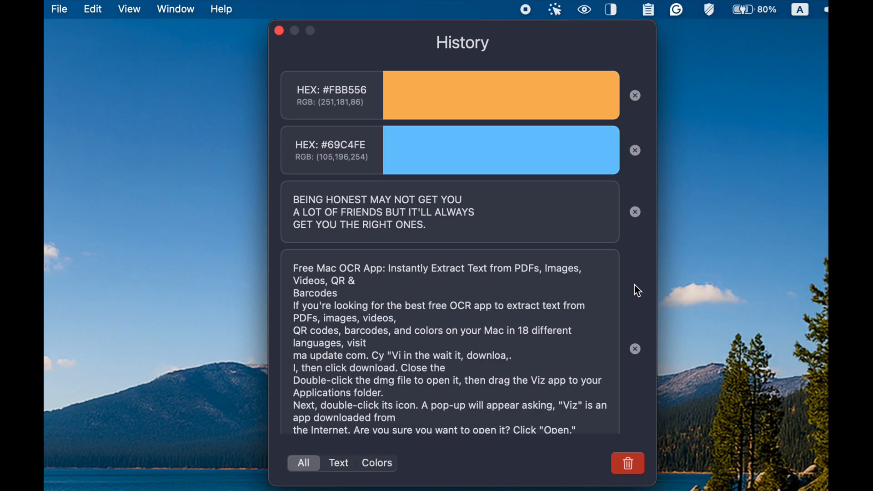
{"action": "left_click", "coordinate": [641, 473]}
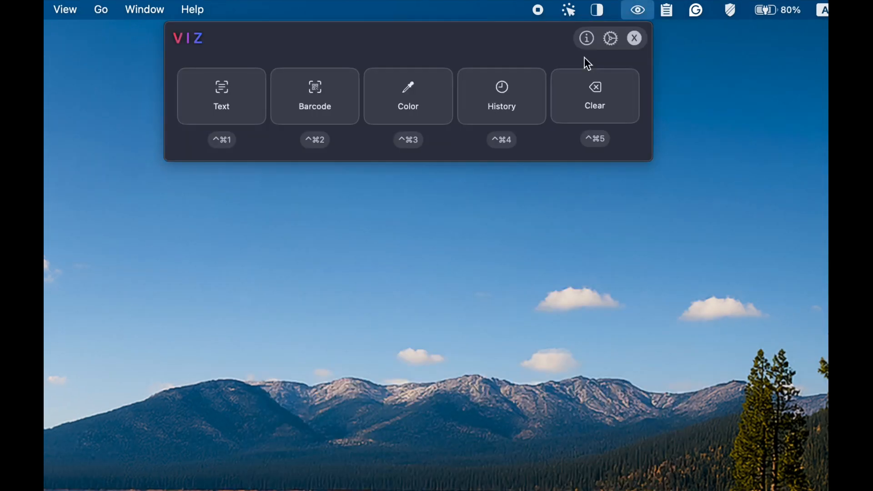
Step: Open the Viz information window and show the options for how often it checks for updates
{"action": "left_click", "coordinate": [587, 40]}
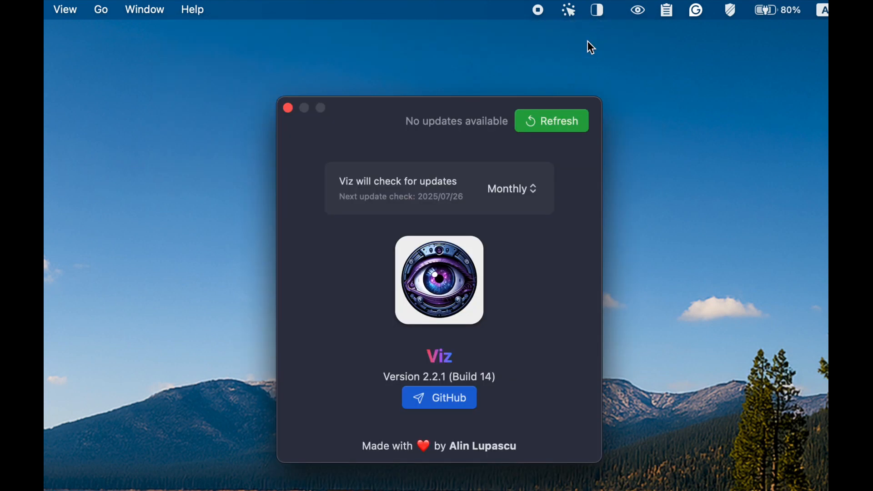
{"action": "left_click", "coordinate": [535, 196]}
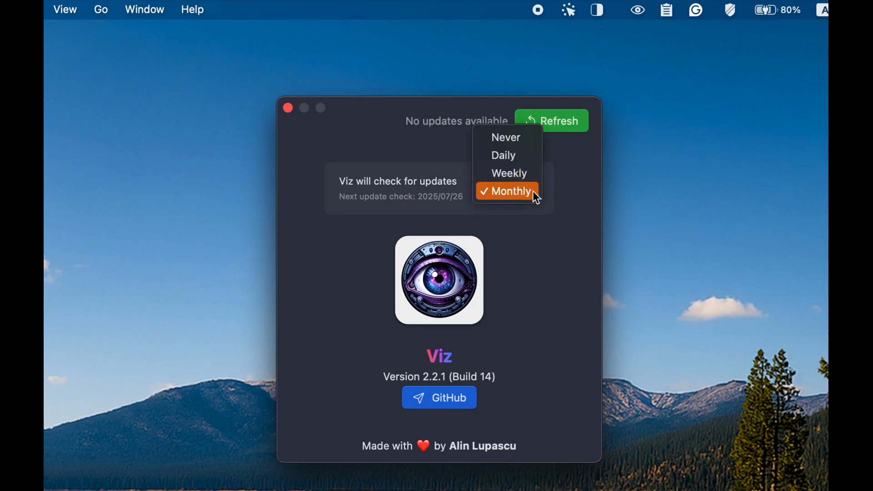